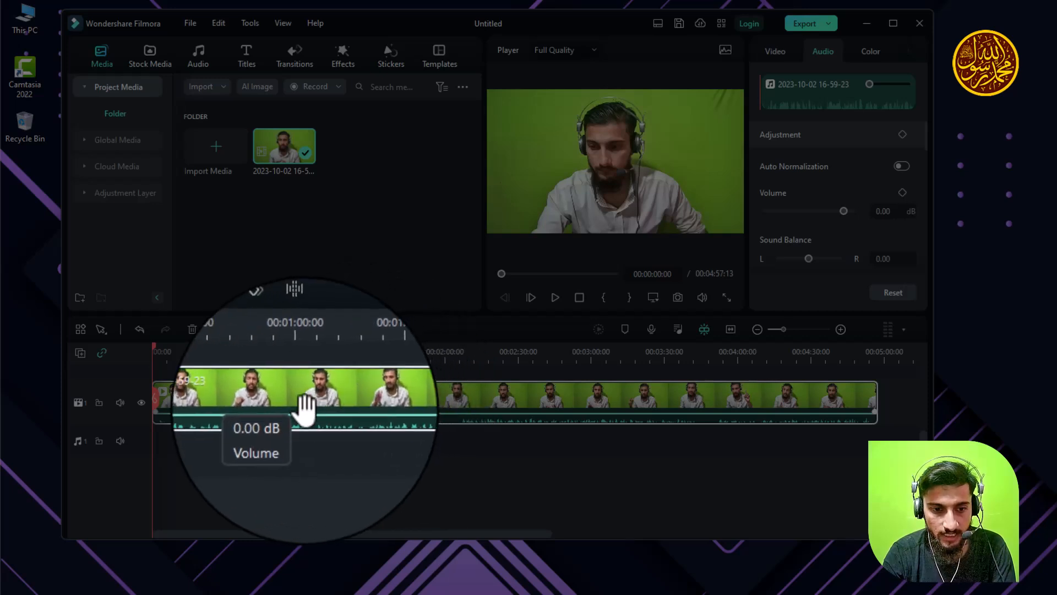
# Try the timeline clip's volume at -9.60 dB and 8.66 dB, and reset it to 0.00 dB.
pyautogui.moveTo(285, 413)
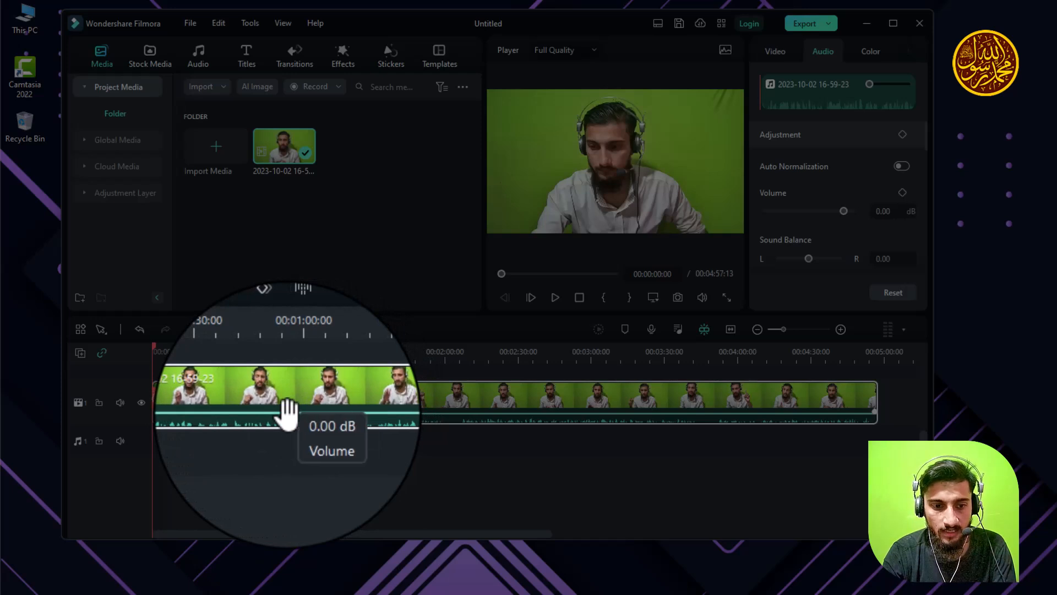
pyautogui.moveTo(287, 413)
pyautogui.mouseDown()
pyautogui.moveTo(294, 394)
pyautogui.moveTo(290, 434)
pyautogui.moveTo(291, 417)
pyautogui.mouseUp()
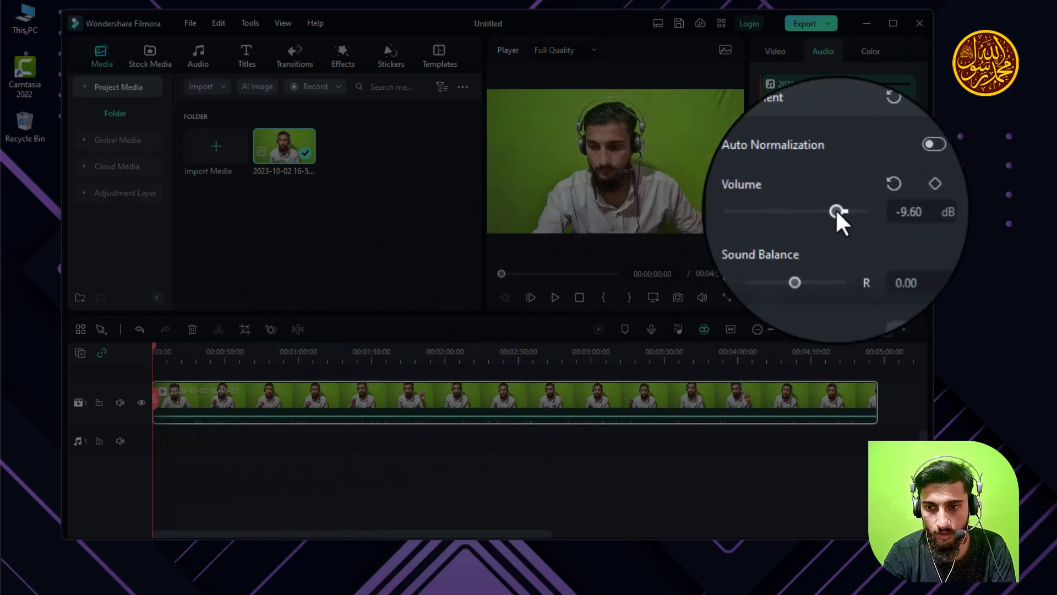
pyautogui.moveTo(835, 208)
pyautogui.mouseDown()
pyautogui.moveTo(864, 213)
pyautogui.moveTo(837, 215)
pyautogui.moveTo(852, 219)
pyautogui.mouseUp()
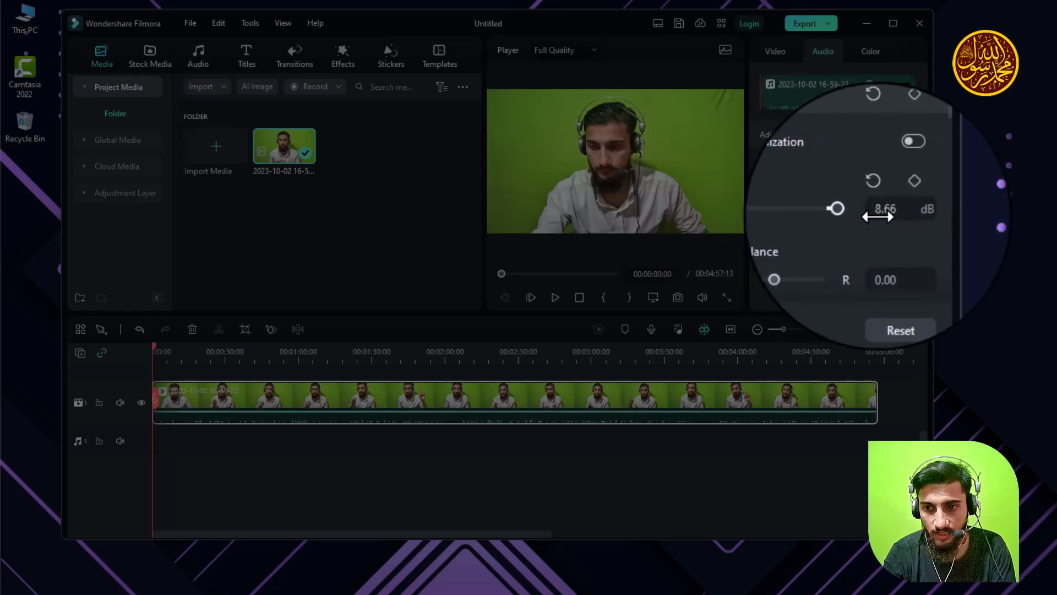
pyautogui.doubleClick(825, 212)
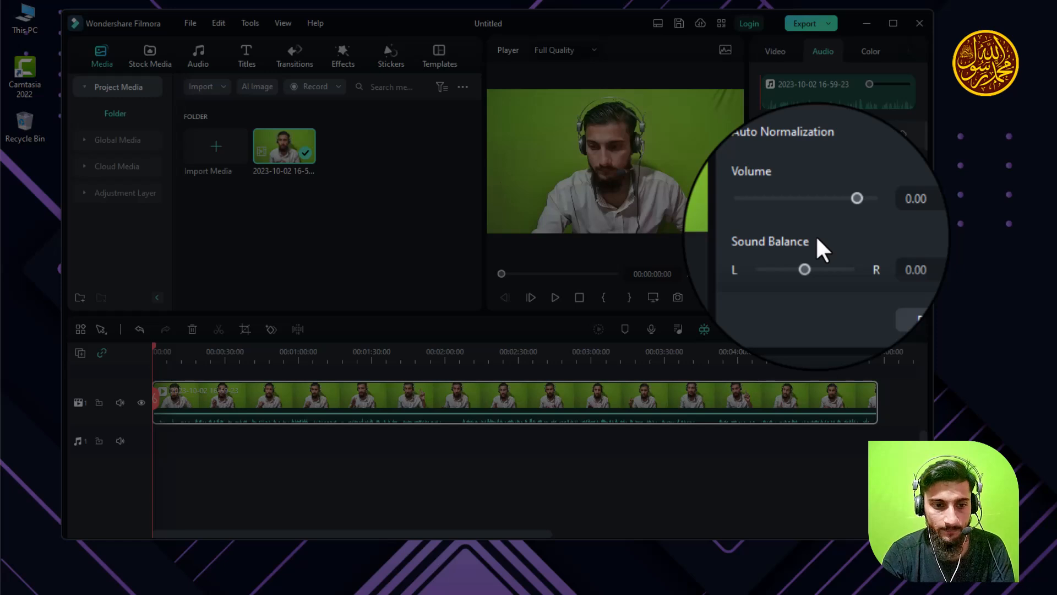
# Move the playhead to 00:00:10:07 and split the clip there.
pyautogui.click(163, 350)
pyautogui.click(146, 365)
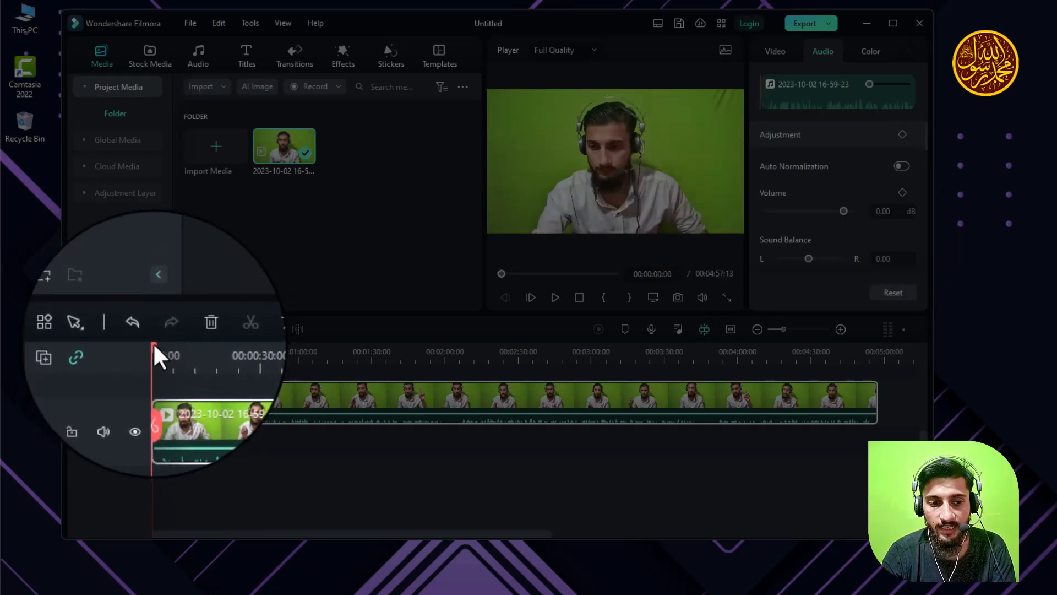
pyautogui.click(161, 353)
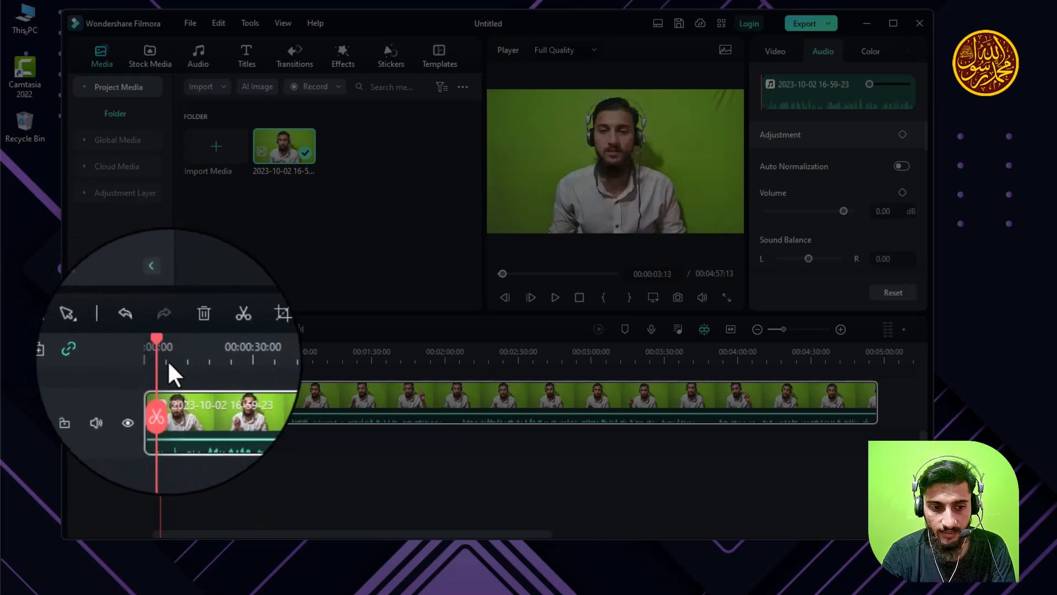
pyautogui.moveTo(153, 342); pyautogui.dragTo(176, 346)
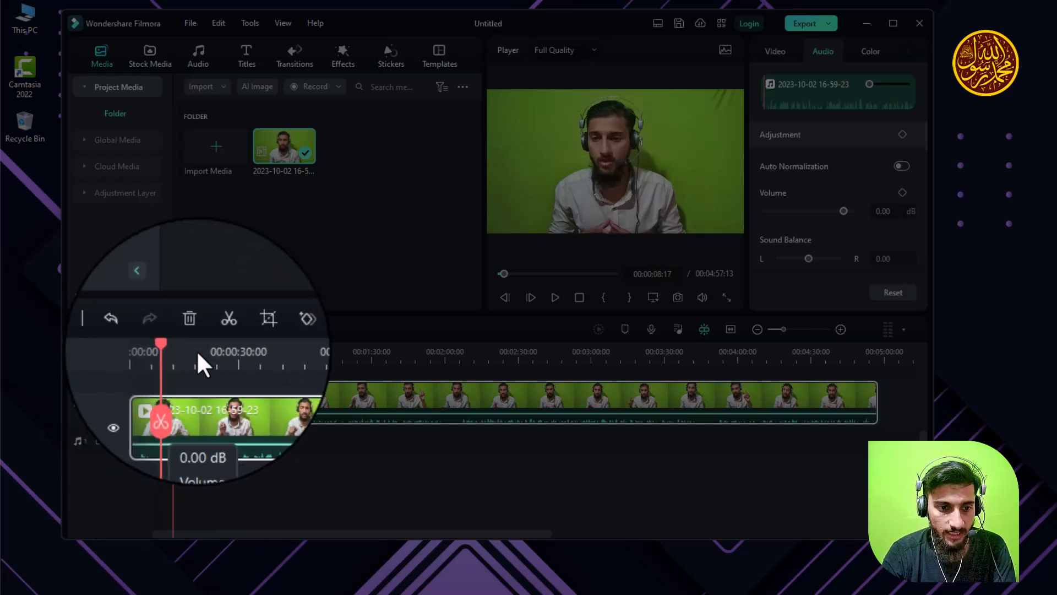
pyautogui.click(177, 357)
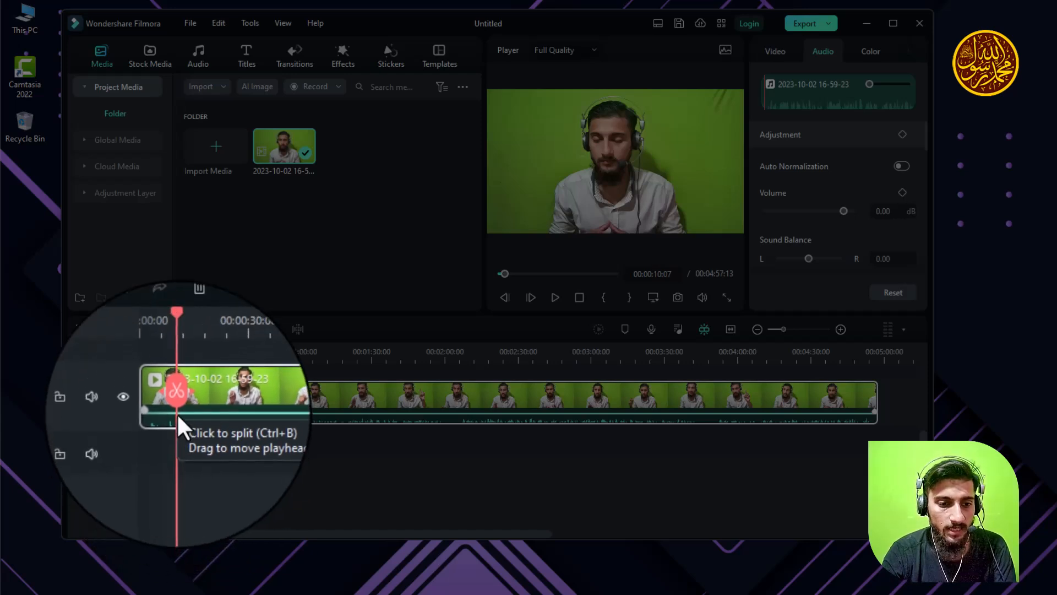
pyautogui.click(174, 396)
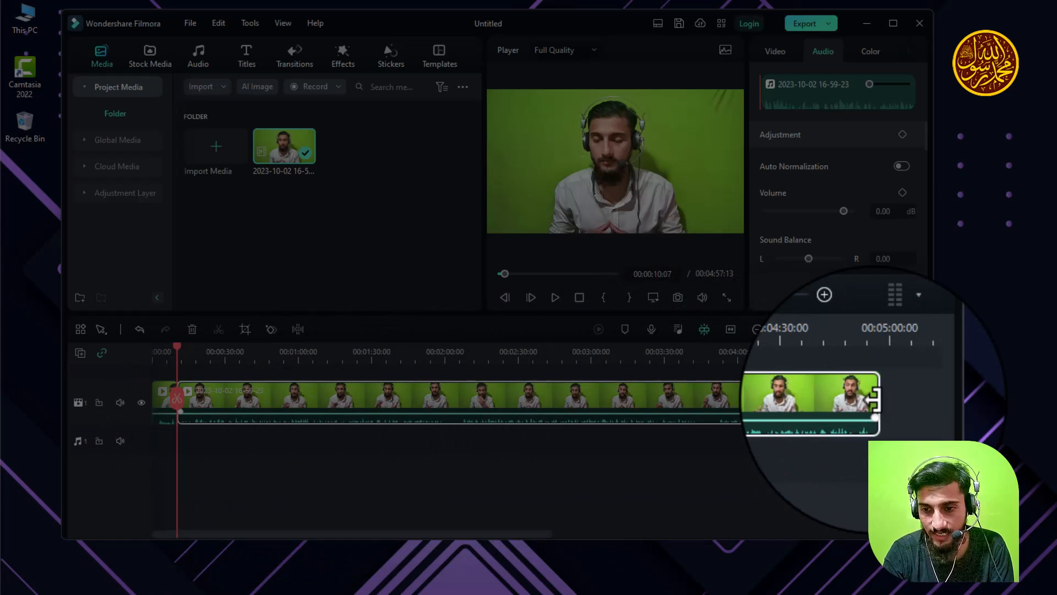
# Trim about 45 seconds off both the end and the start of the second clip.
pyautogui.moveTo(876, 402); pyautogui.dragTo(740, 460)
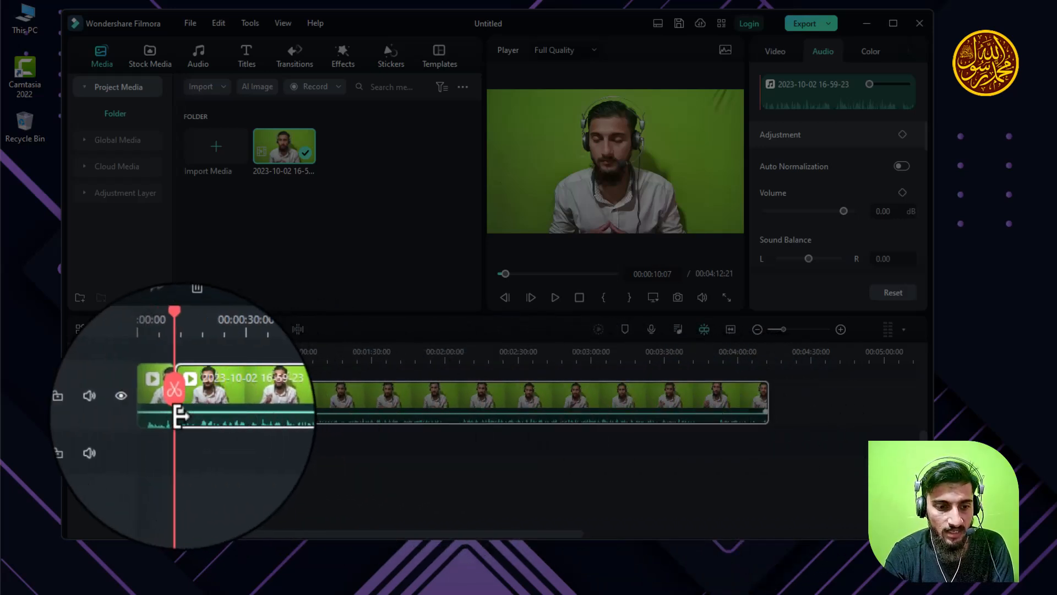
pyautogui.moveTo(178, 414); pyautogui.dragTo(287, 416)
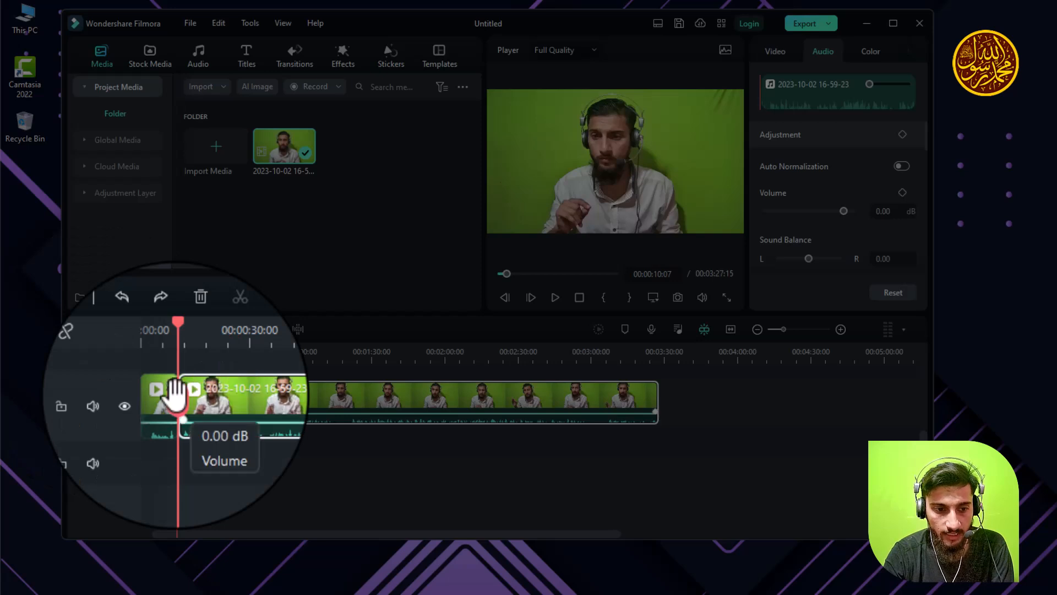
# Try trimming the second clip's start with auto ripple off, undo it, and trim about 41 seconds with auto ripple on.
pyautogui.moveTo(178, 416); pyautogui.dragTo(256, 468)
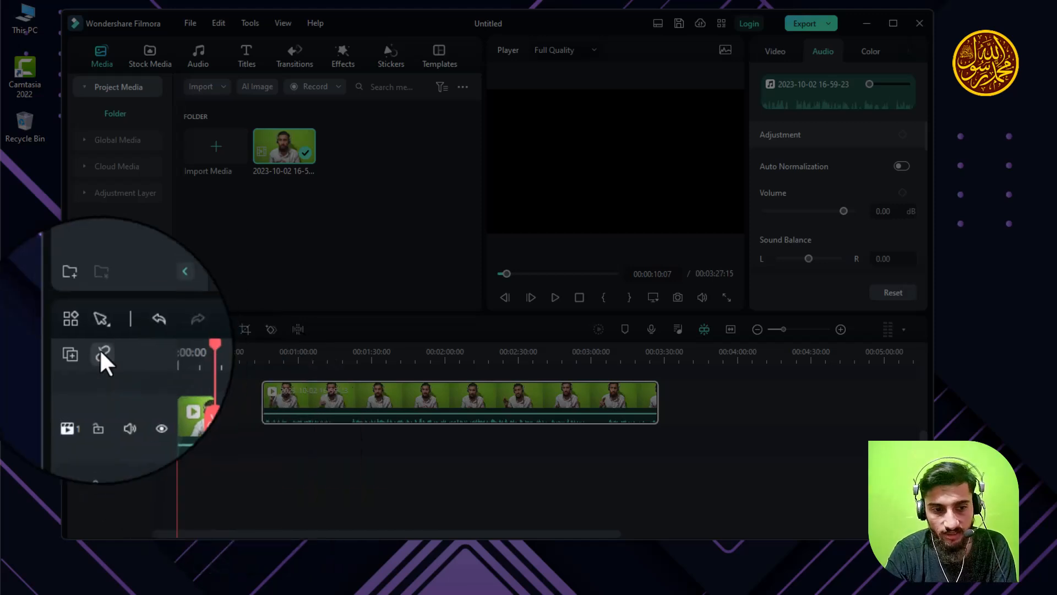
pyautogui.click(100, 351)
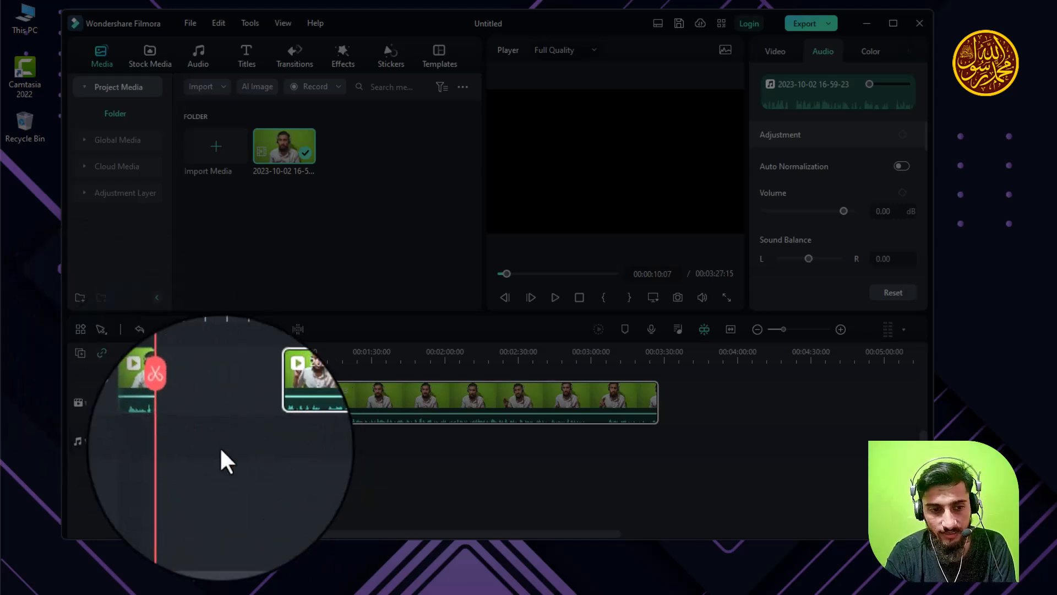
pyautogui.hotkey('ctrl', 'z')
pyautogui.click(193, 406)
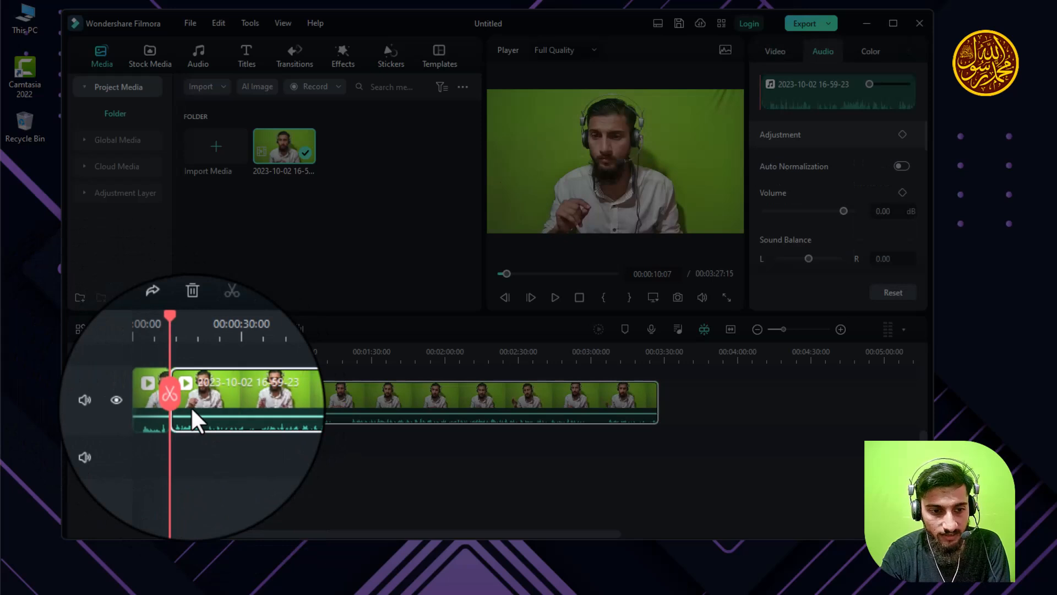
pyautogui.moveTo(178, 384); pyautogui.dragTo(268, 451)
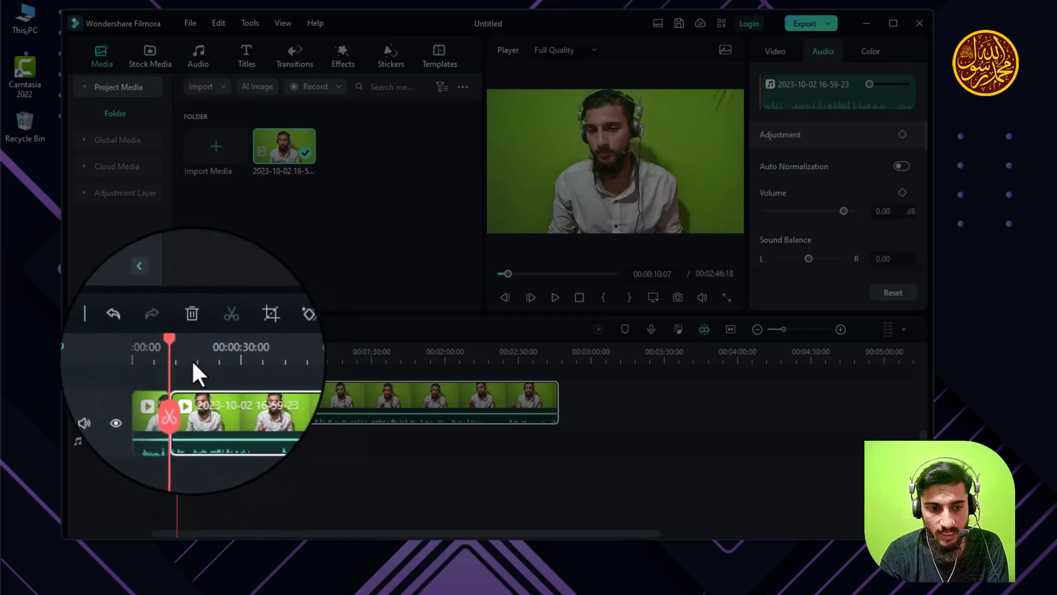
# Move the playhead to 00:00:38:11 and split the second clip there.
pyautogui.click(262, 354)
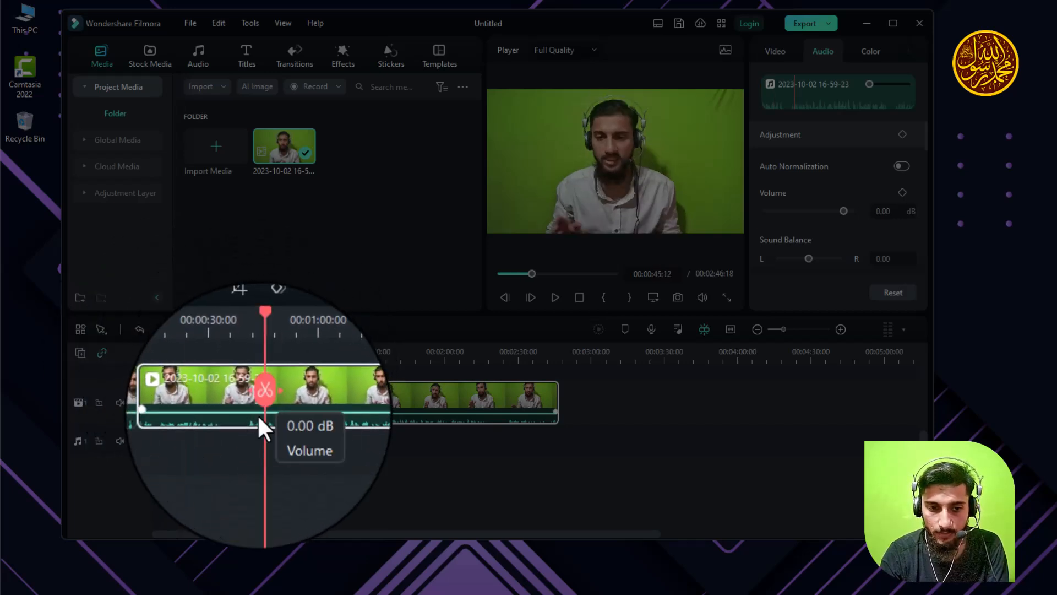
pyautogui.moveTo(263, 347); pyautogui.dragTo(246, 398)
pyautogui.click(246, 399)
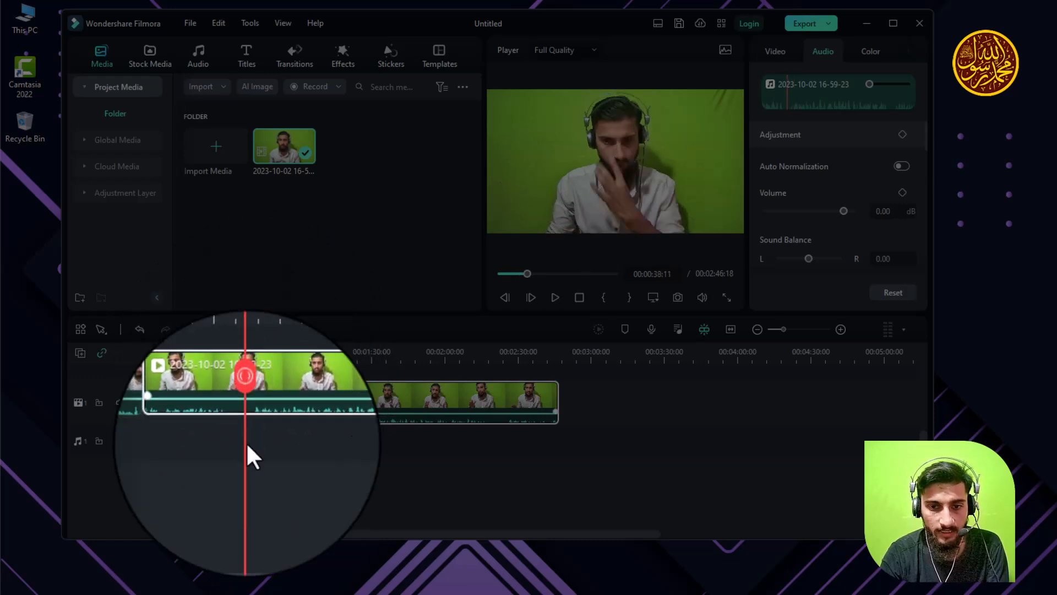
pyautogui.hotkey('ctrl', 'b')
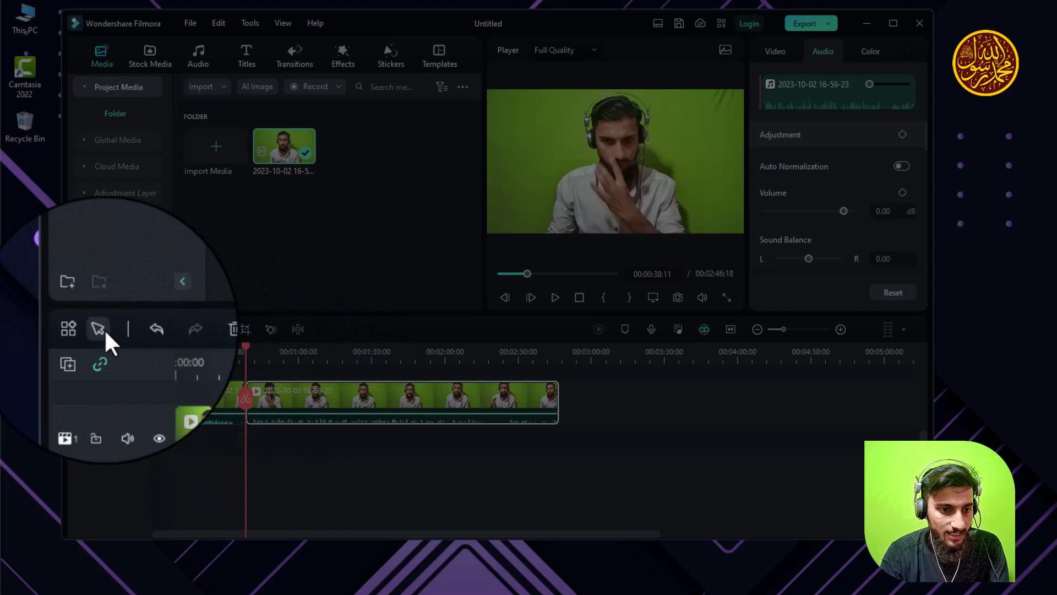
# Use Quick Split Mode to cut the last clip at about 1:06, 1:47 and 2:22, and return to Select mode.
pyautogui.click(105, 329)
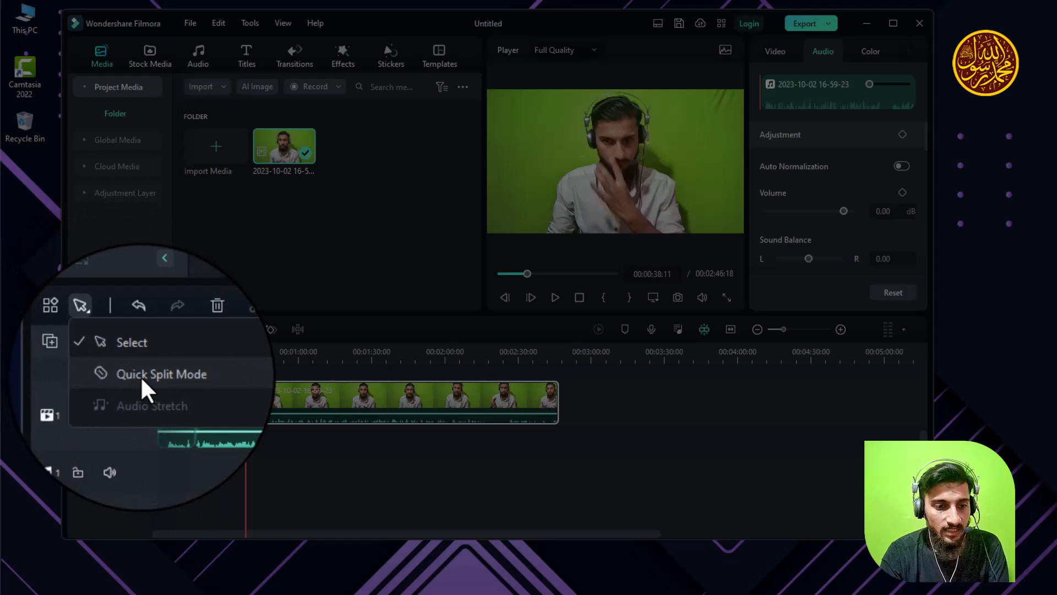
pyautogui.click(115, 372)
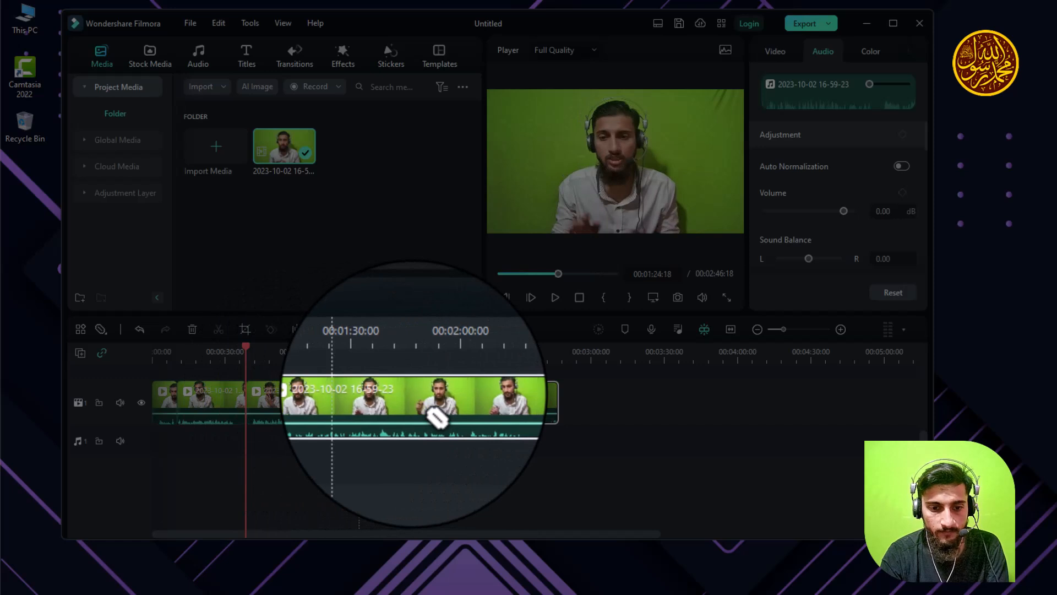
pyautogui.click(414, 400)
pyautogui.click(498, 397)
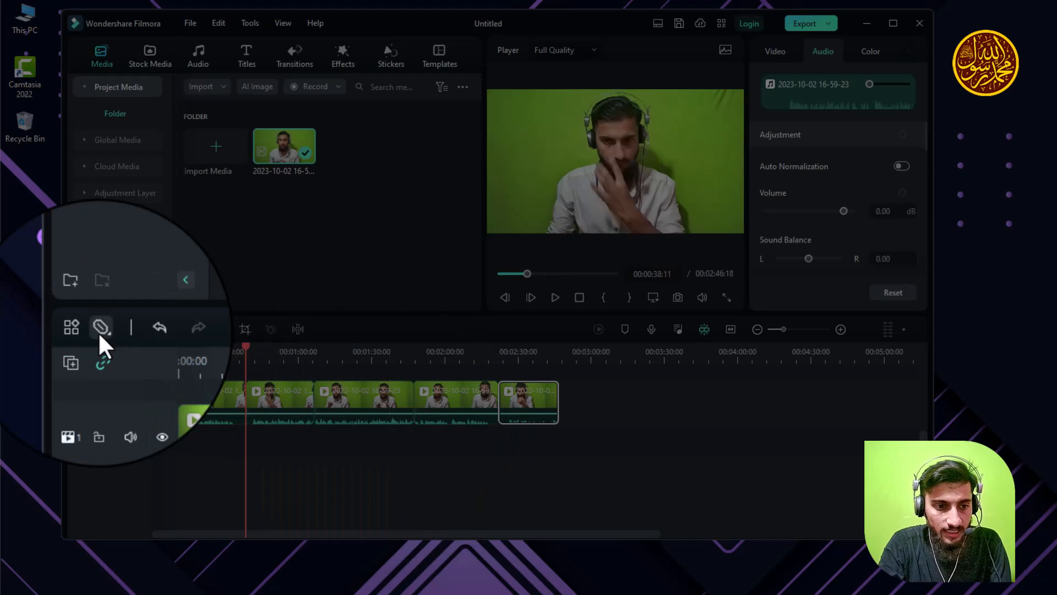
pyautogui.click(99, 330)
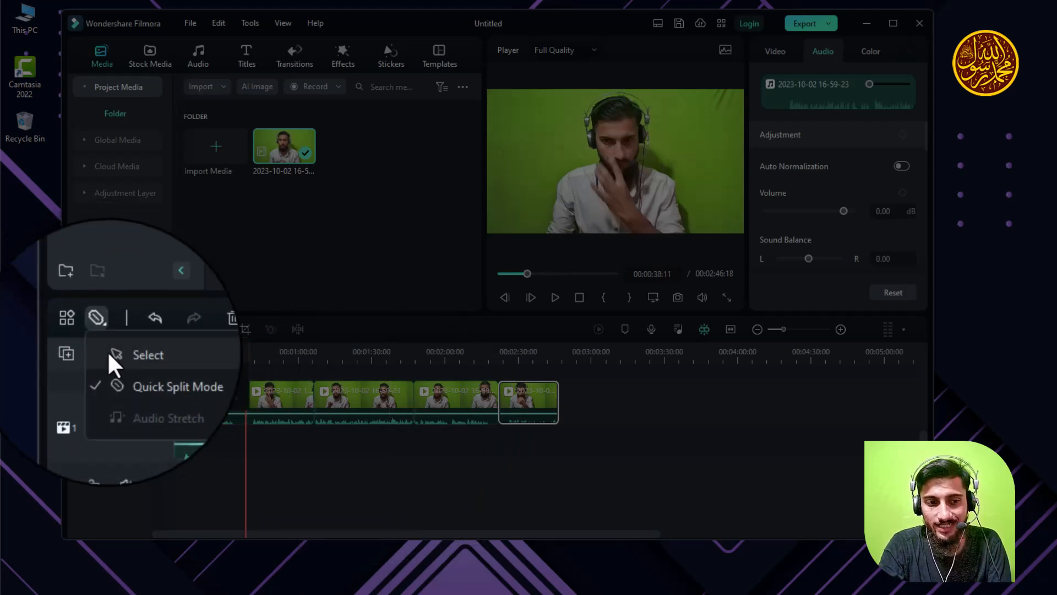
pyautogui.click(107, 351)
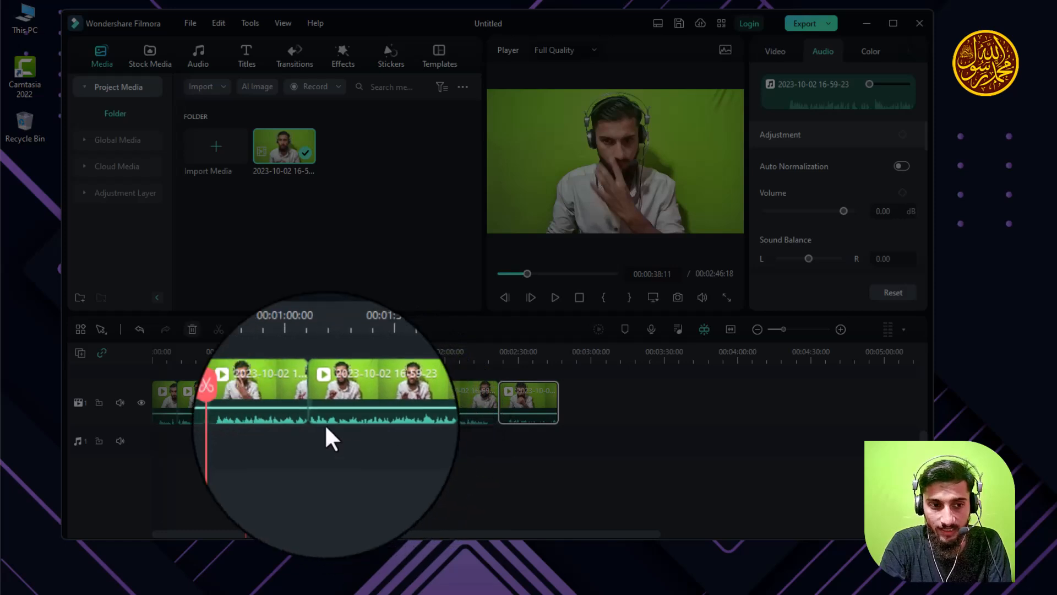
# Undo all the splits and trims until the timeline holds the single full-length clip.
pyautogui.click(138, 330)
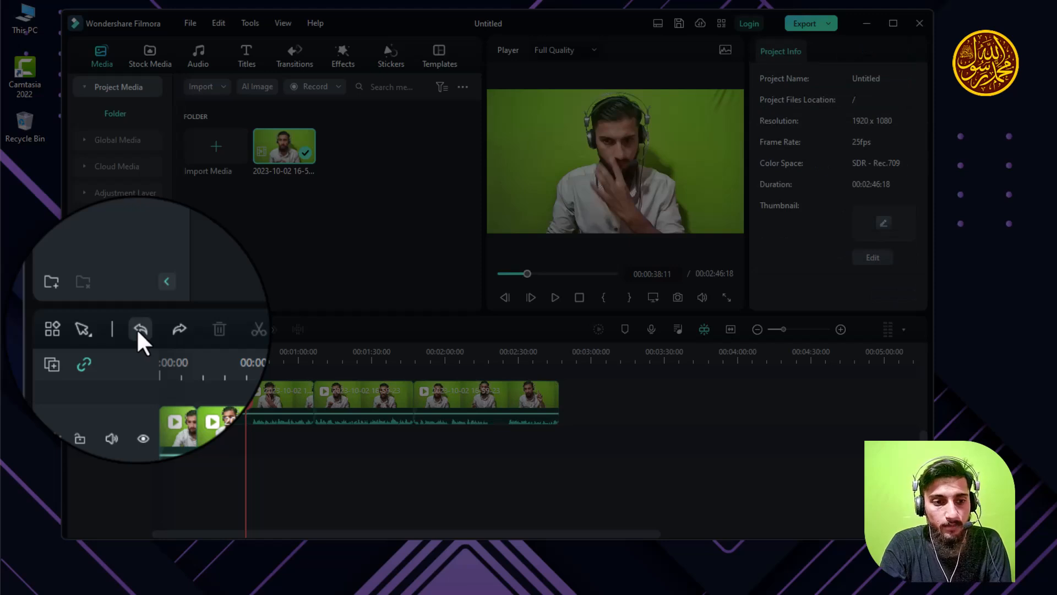
pyautogui.click(139, 329)
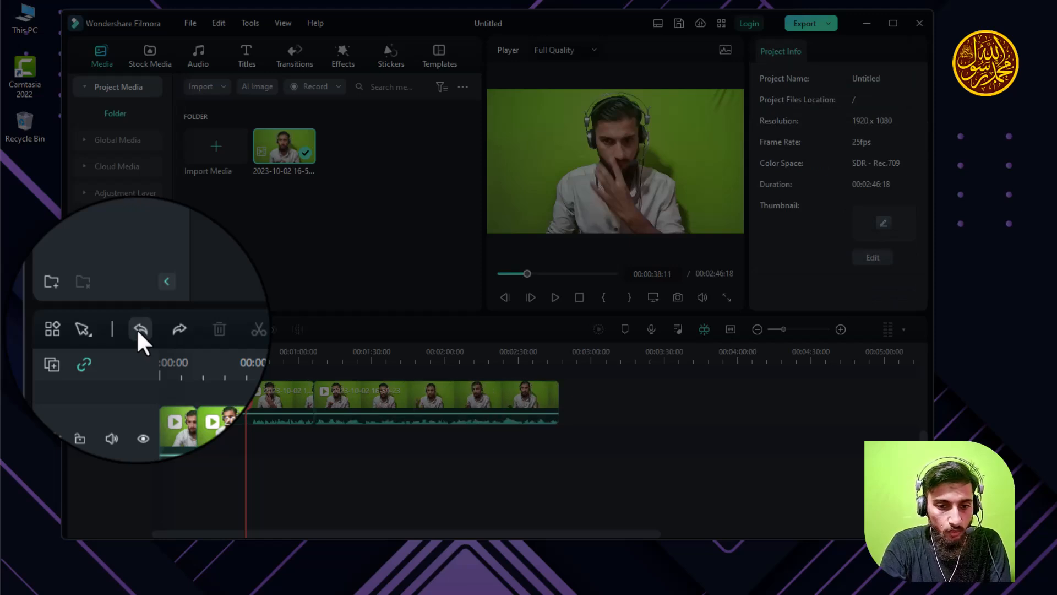
pyautogui.click(139, 330)
pyautogui.click(138, 329)
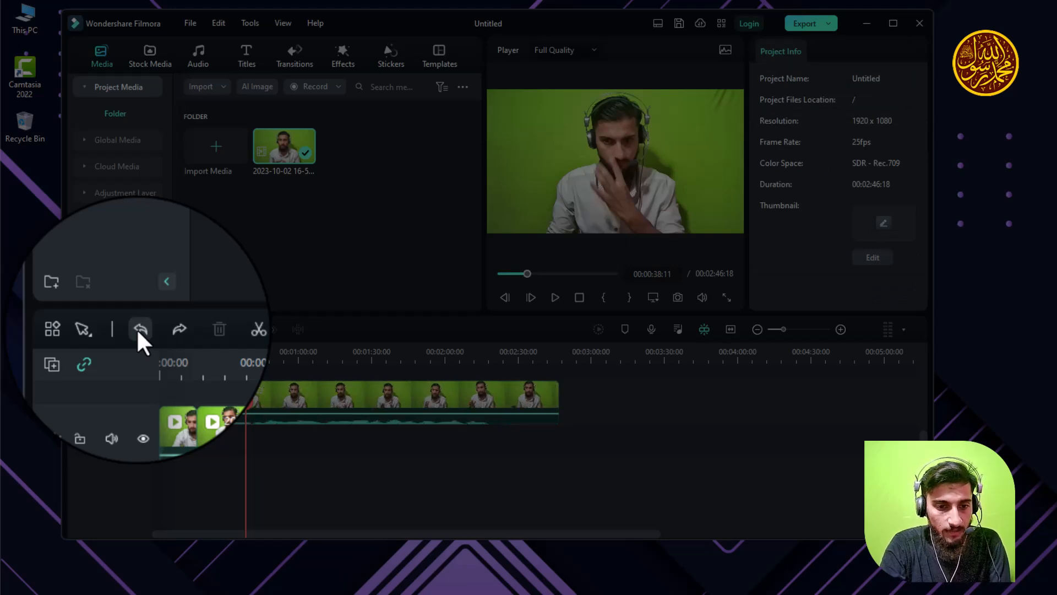
pyautogui.click(139, 330)
pyautogui.click(138, 330)
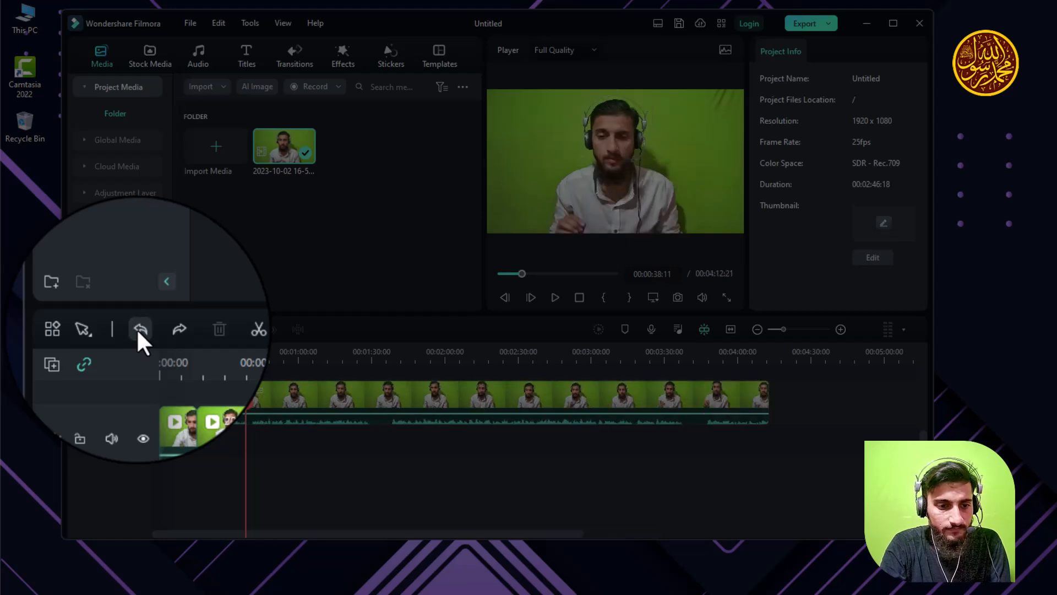
pyautogui.click(139, 329)
pyautogui.click(139, 329)
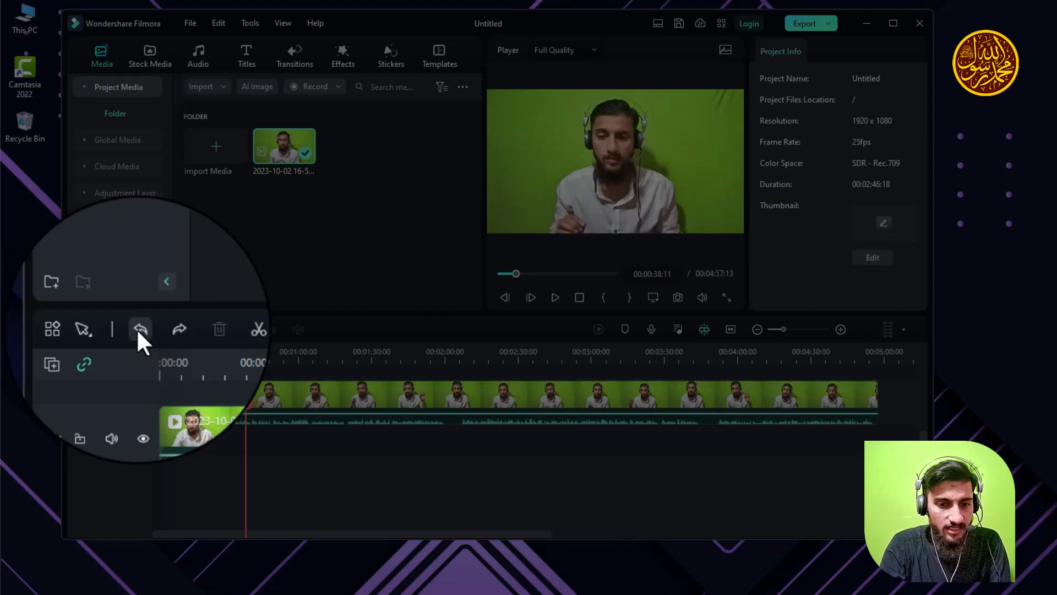
pyautogui.click(138, 331)
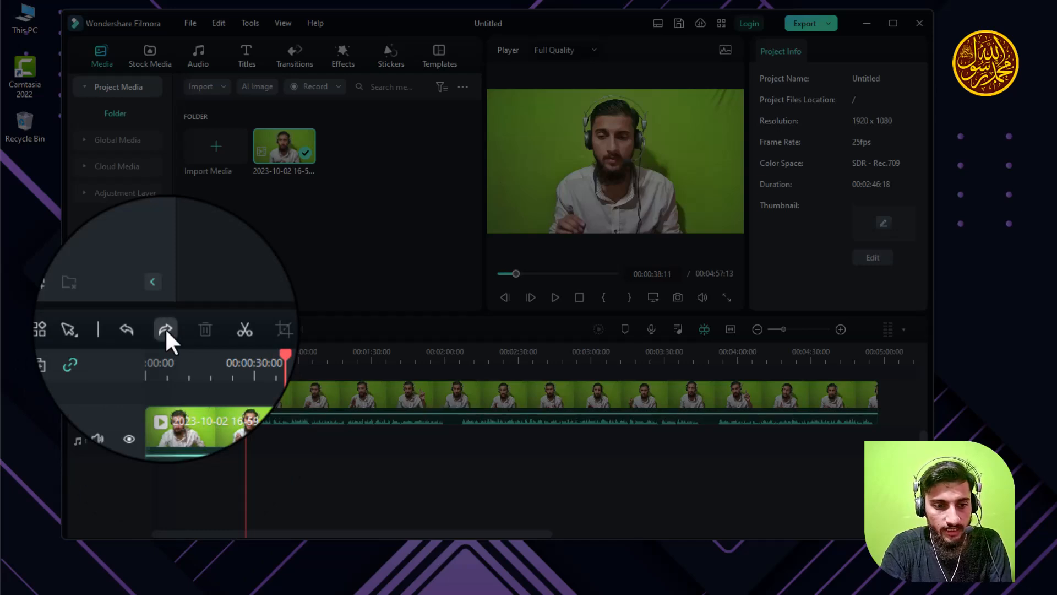
# Redo the splits and trims up to the split at 00:00:38:11.
pyautogui.click(165, 329)
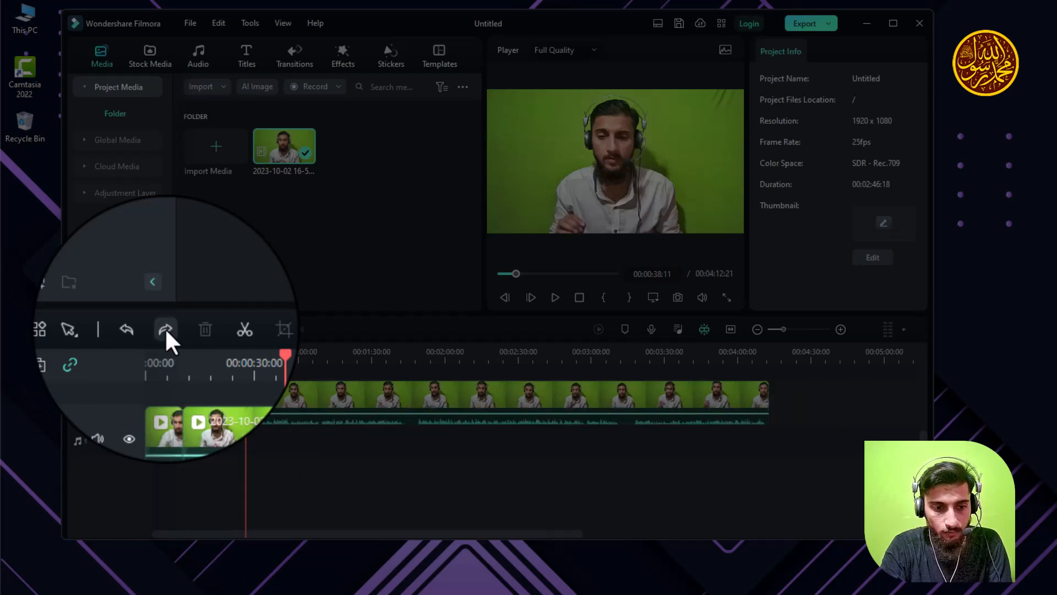
pyautogui.click(165, 329)
pyautogui.click(165, 329)
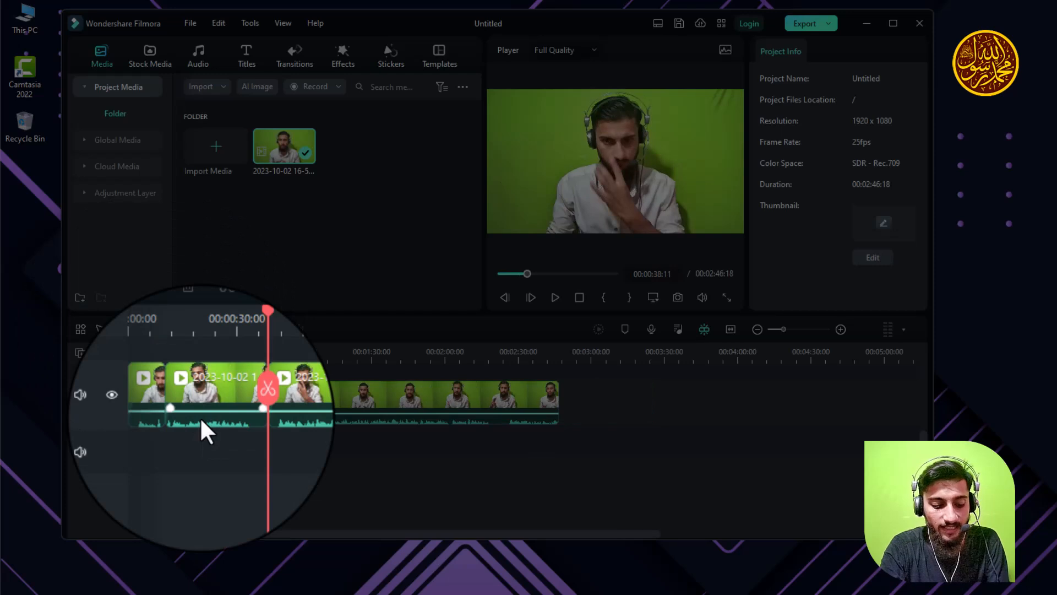
# Undo the redone splits and trims, back to the original uncut clip.
pyautogui.hotkey('ctrl', 'z')
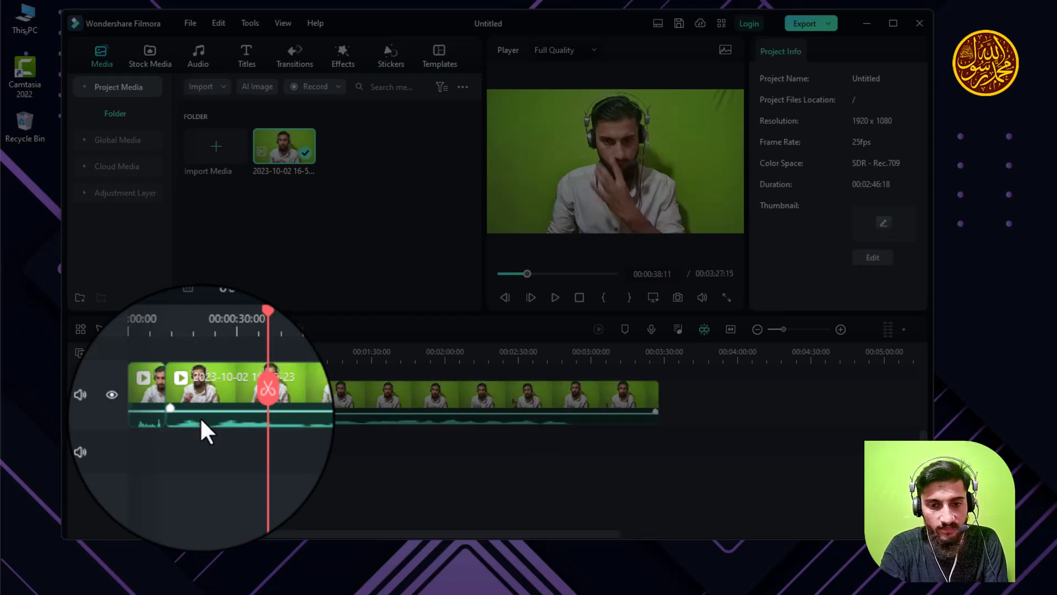
pyautogui.hotkey('ctrl', 'z')
pyautogui.hotkey('ctrl', 'z')
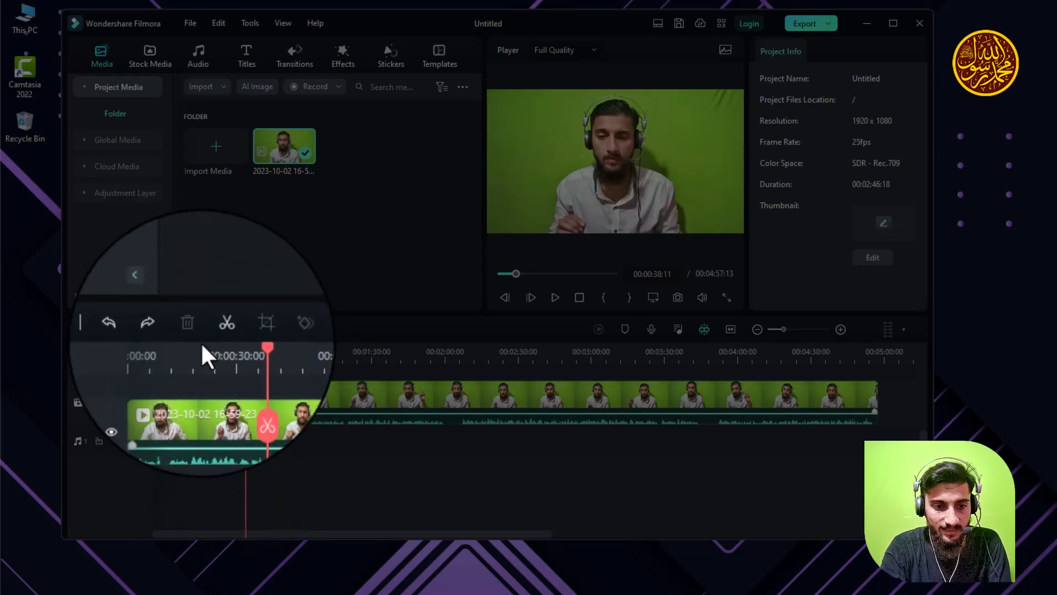
# Delete the full-length video clip from the timeline.
pyautogui.click(209, 398)
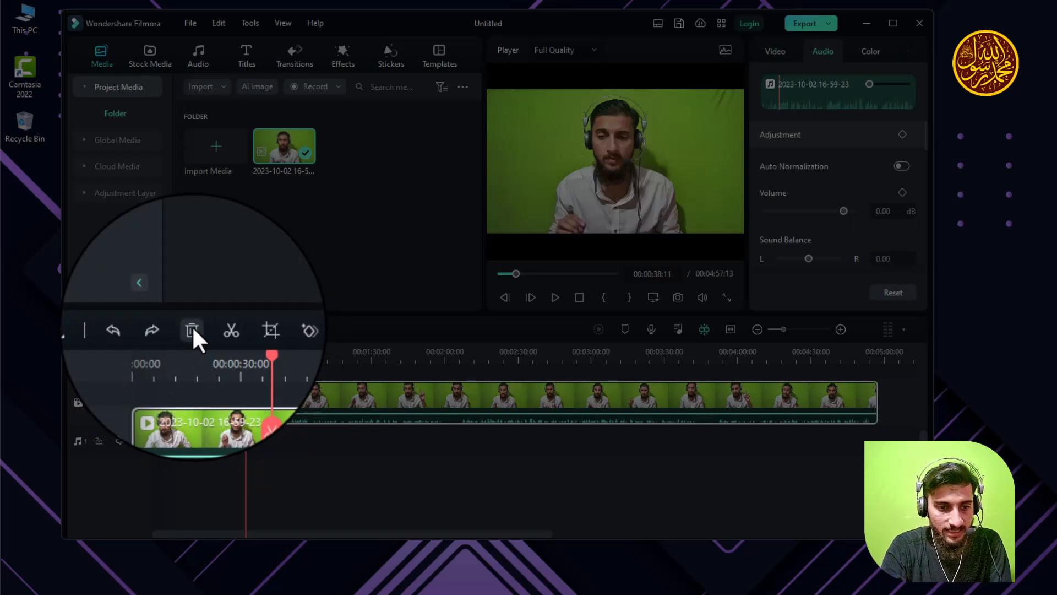
pyautogui.click(192, 325)
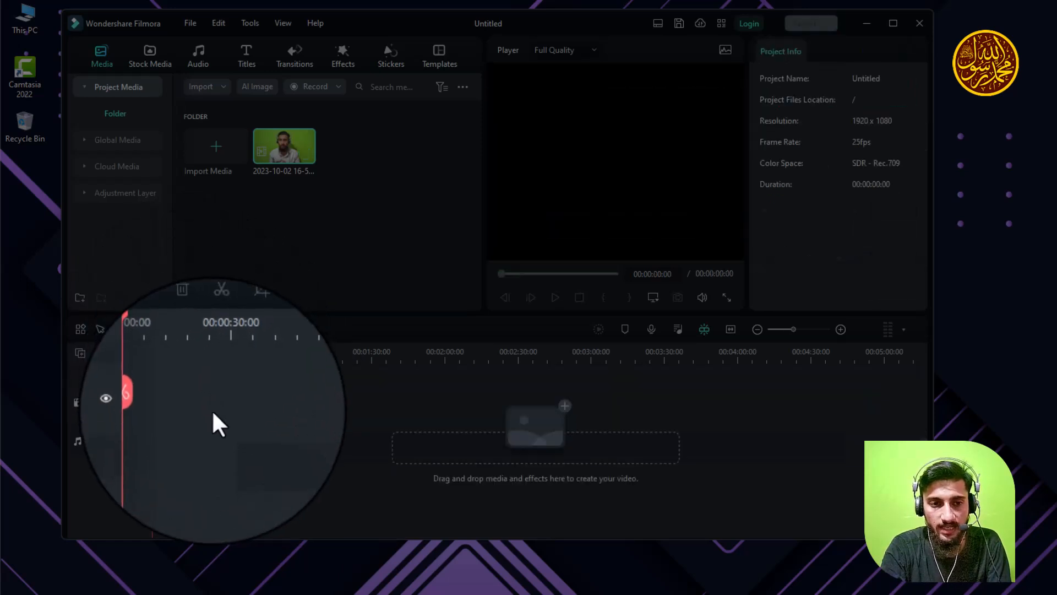
# Undo the deletion to restore the full-length video clip on the timeline.
pyautogui.hotkey('ctrl', 'z')
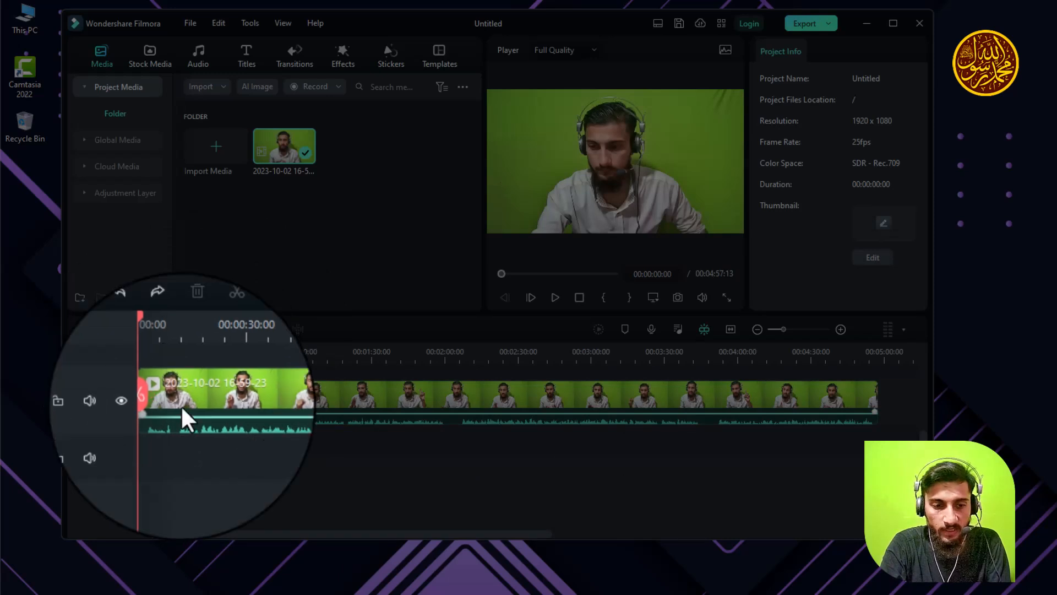
# Crop the timeline clip to about 1642 × 924 at a 16:9 ratio, apply it, and undo the crop.
pyautogui.click(248, 393)
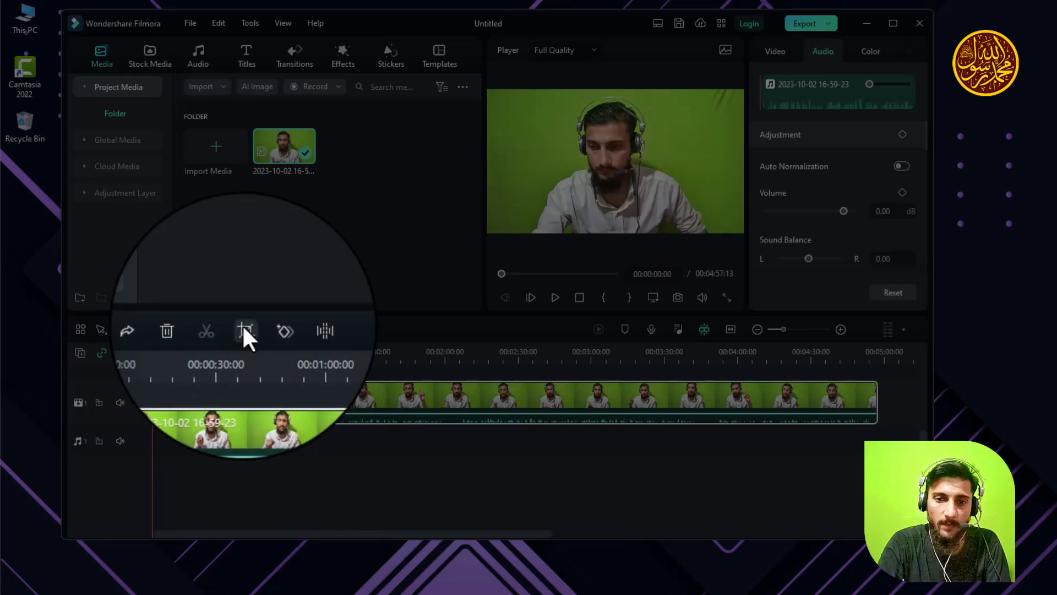
pyautogui.click(243, 326)
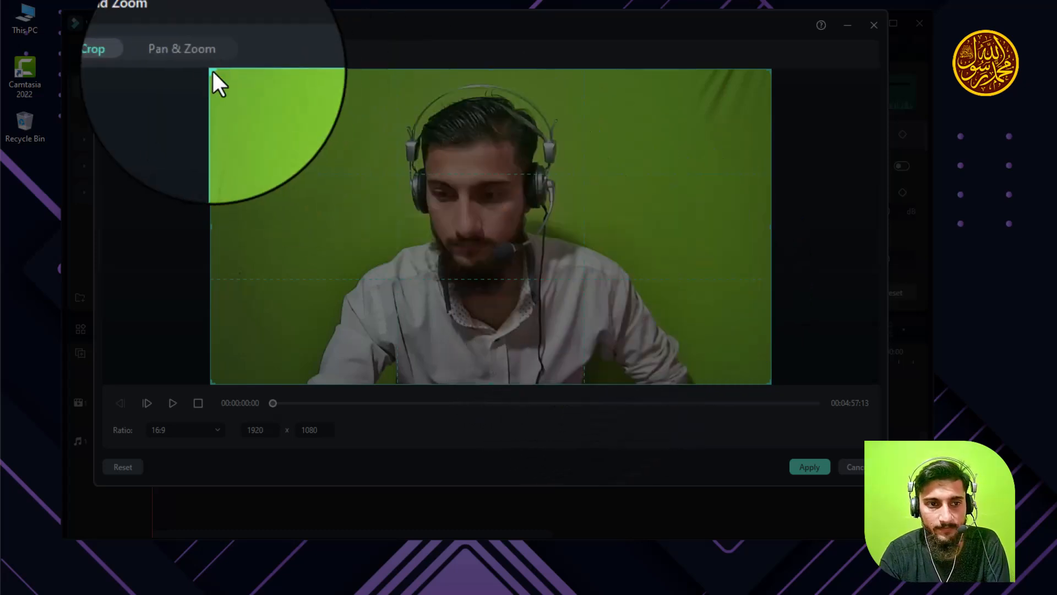
pyautogui.moveTo(217, 76); pyautogui.dragTo(292, 114)
pyautogui.moveTo(489, 296); pyautogui.dragTo(447, 255)
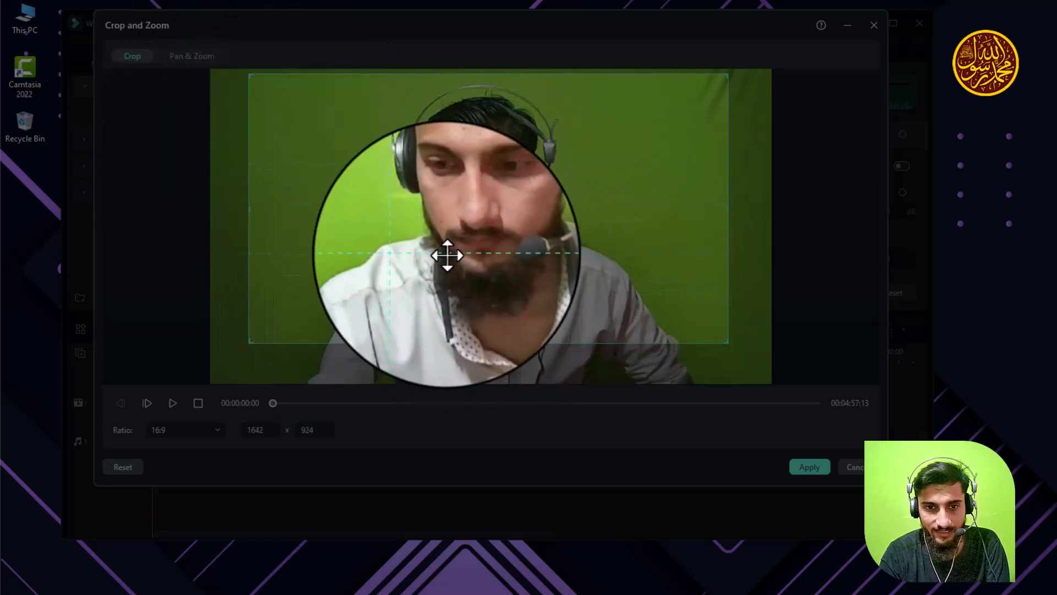
pyautogui.click(804, 467)
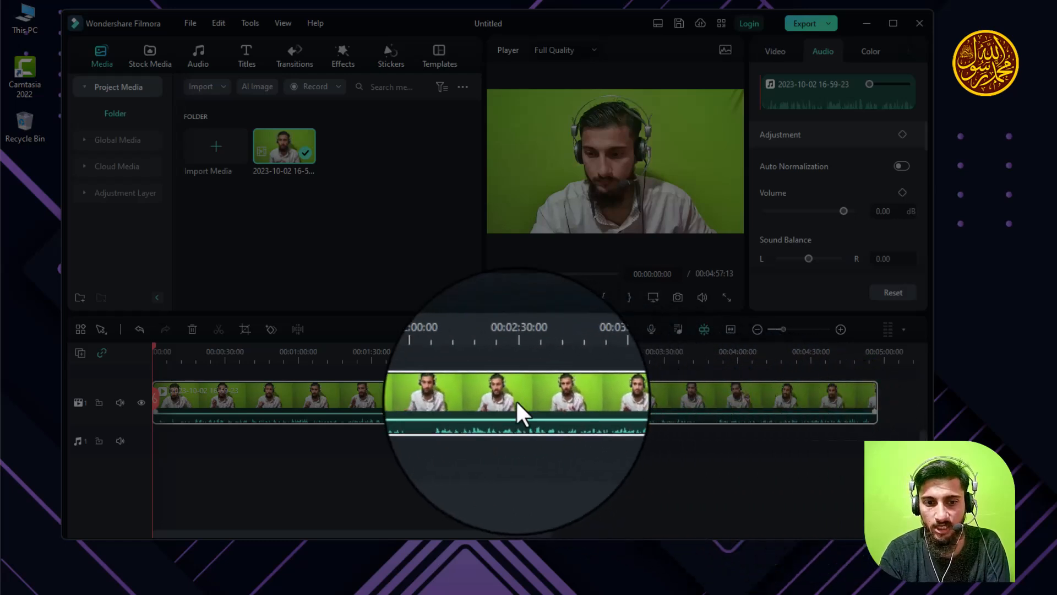
pyautogui.hotkey('ctrl', 'z')
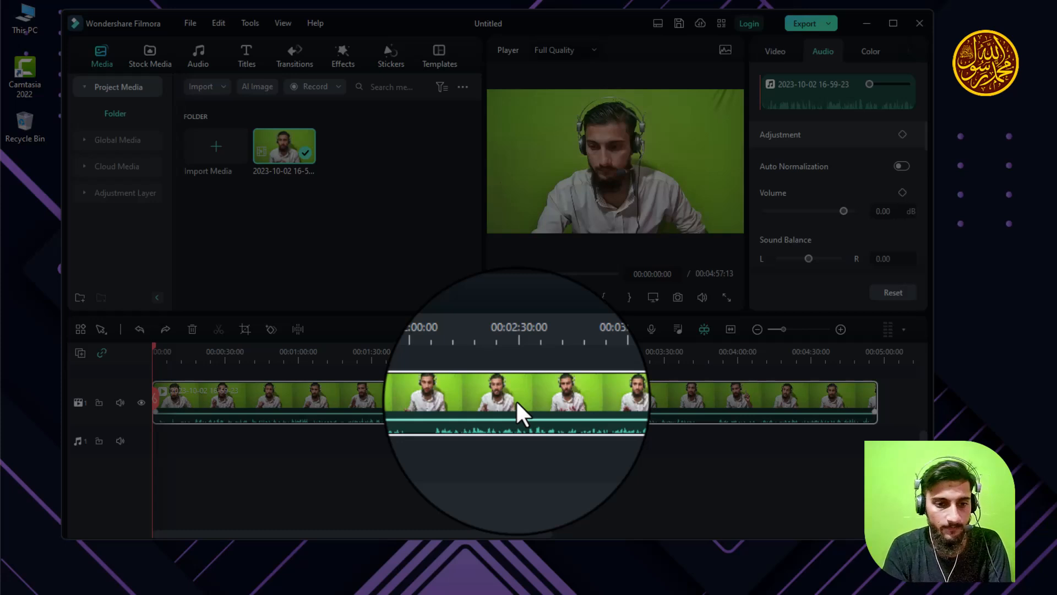
# Select the timeline clip and customize the timeline toolbar to include Silence Detection, saving the layout.
pyautogui.click(515, 398)
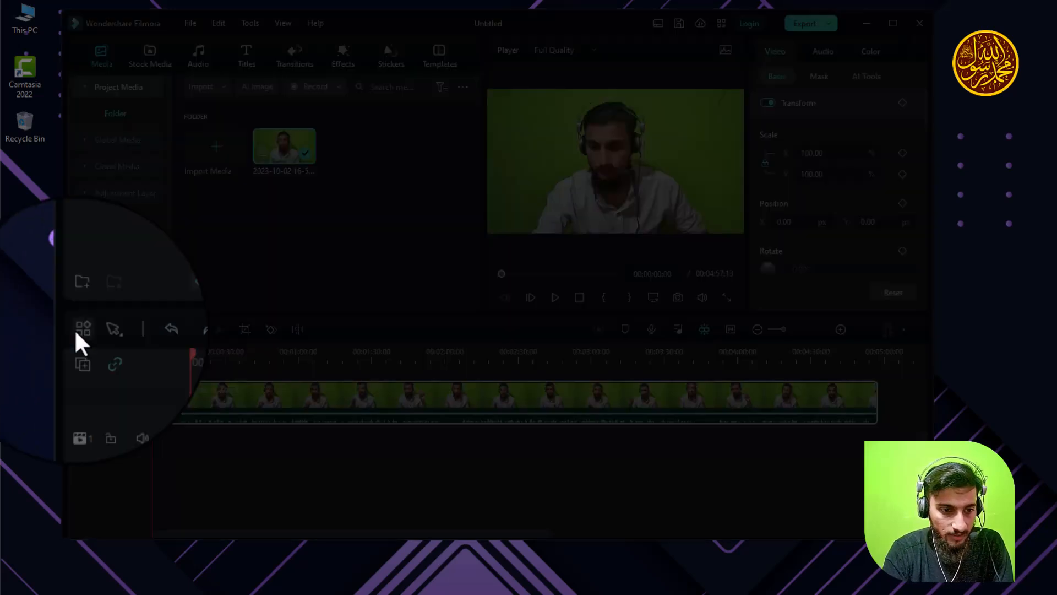
pyautogui.click(78, 332)
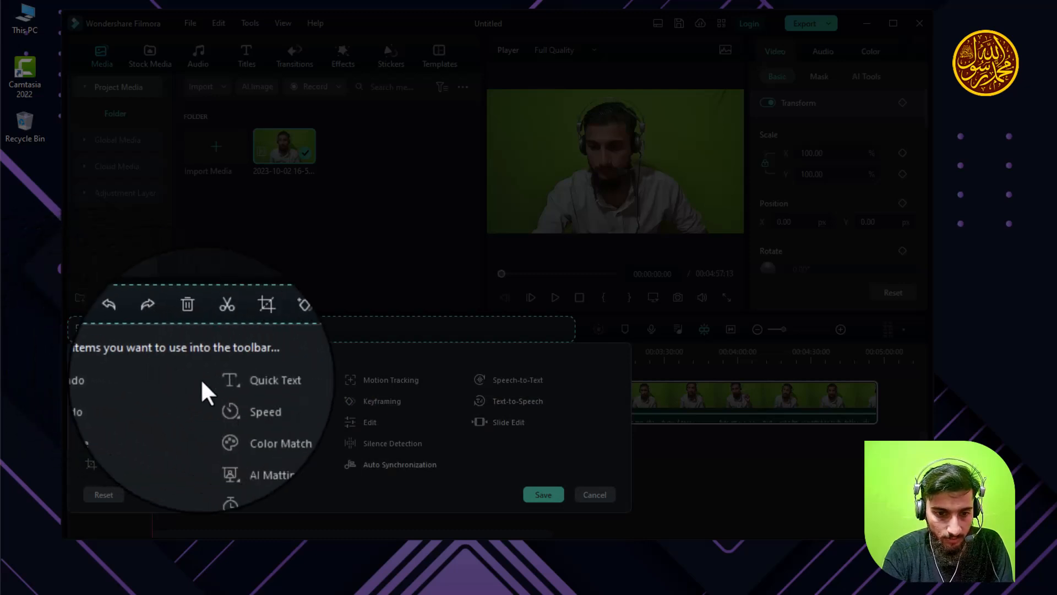
pyautogui.moveTo(373, 440); pyautogui.dragTo(306, 327)
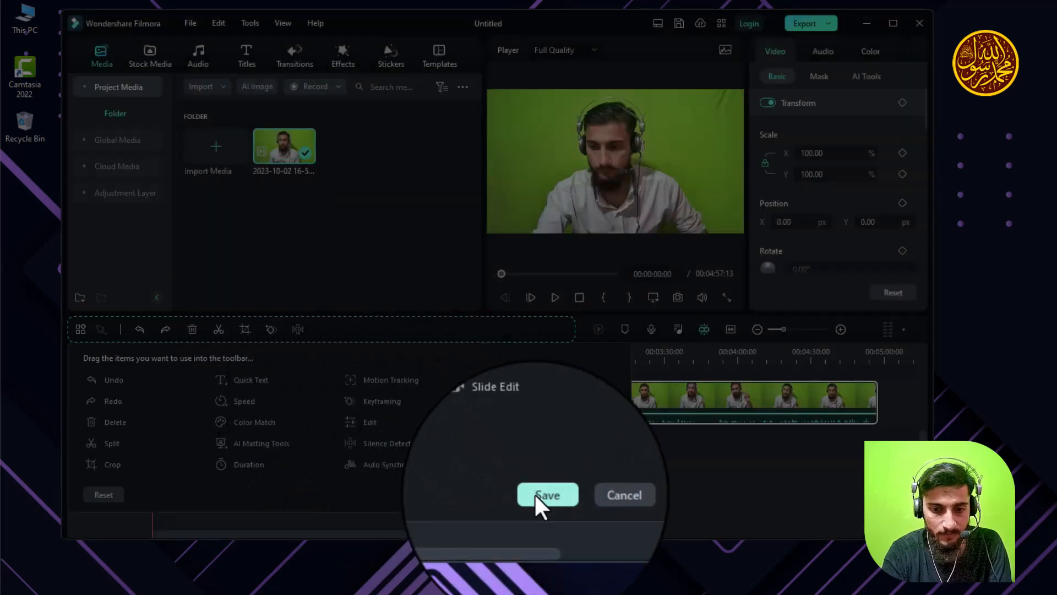
pyautogui.click(536, 495)
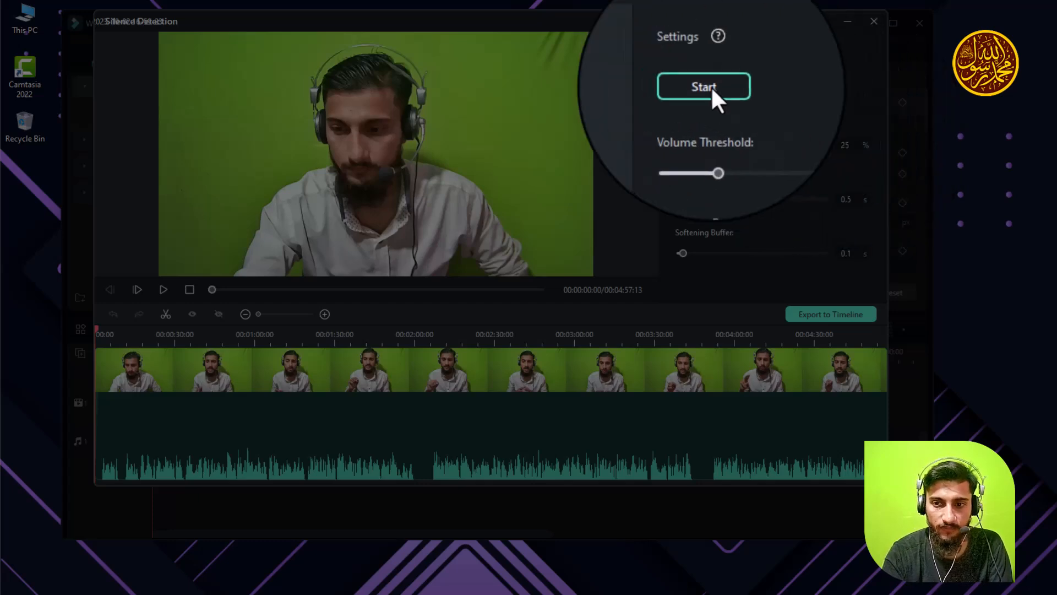
# Run Silence Detection on the full-length clip to find and remove its silent audio regions.
pyautogui.click(707, 93)
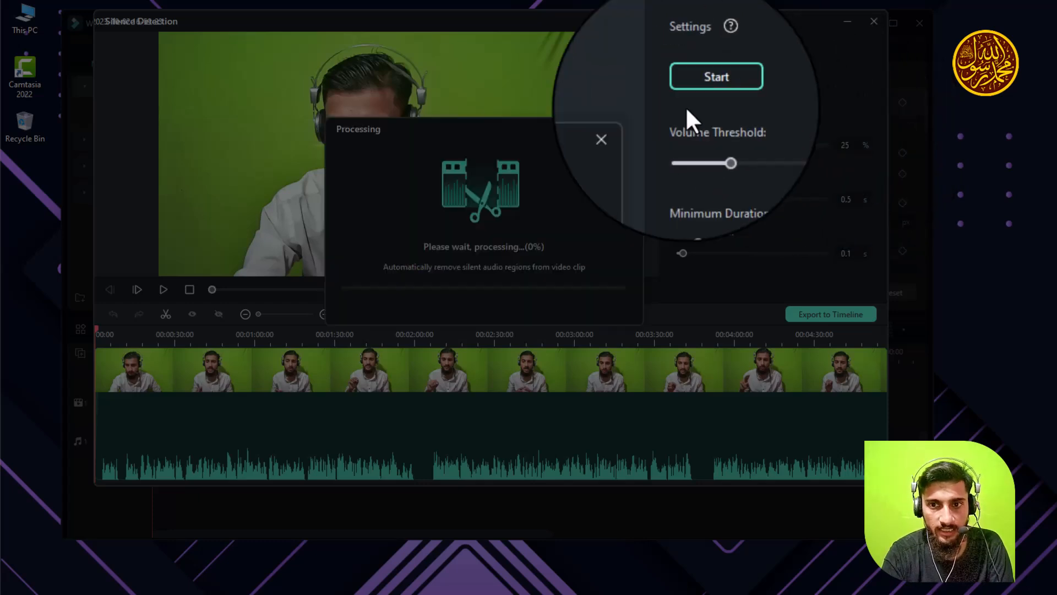